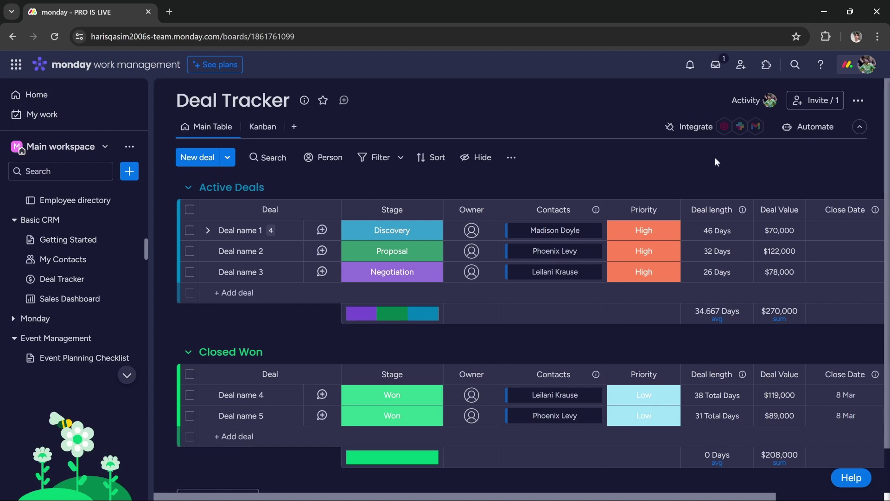
Go to My profile from the account menu.
click(865, 69)
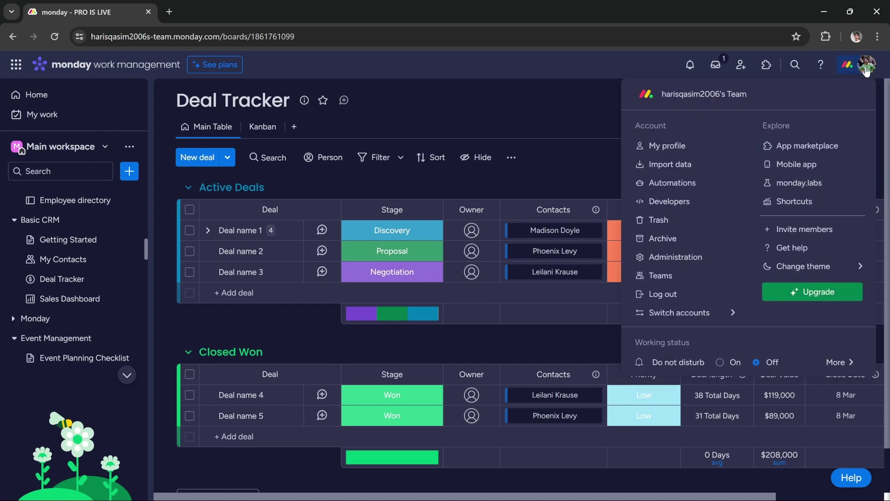
click(669, 146)
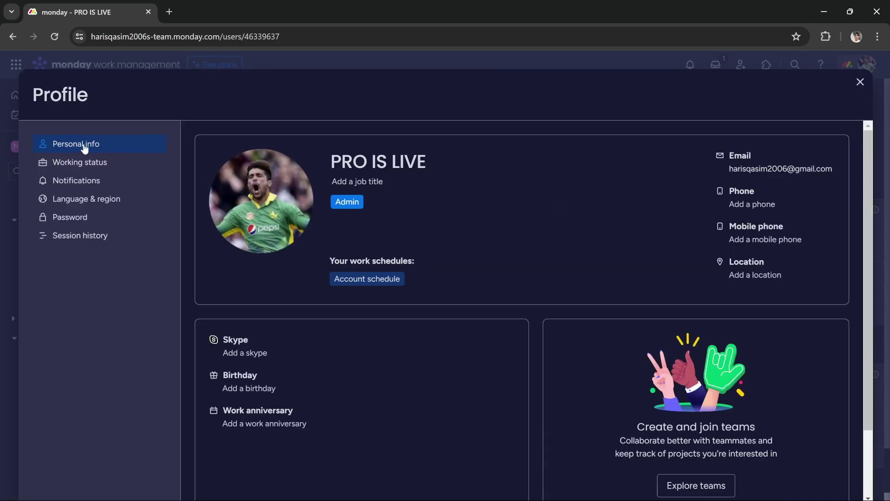
mouse_move(261, 201)
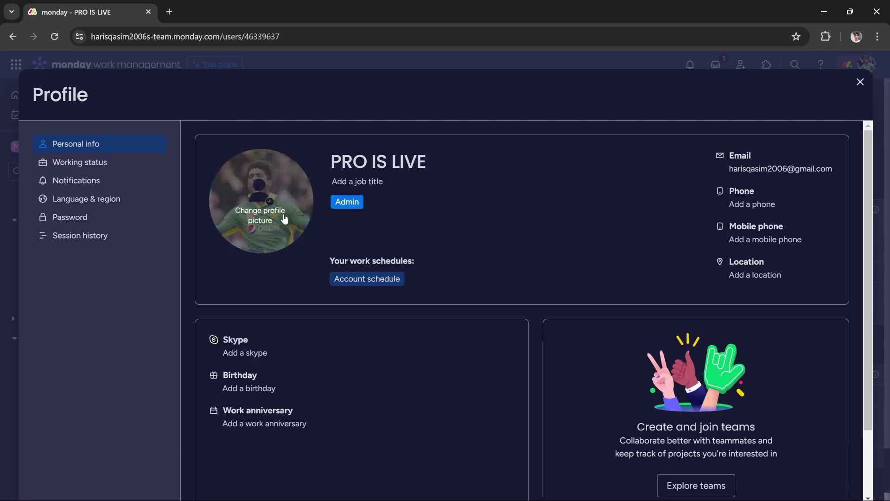
Remove the current profile photo, leaving the yellow PI initials avatar.
click(258, 199)
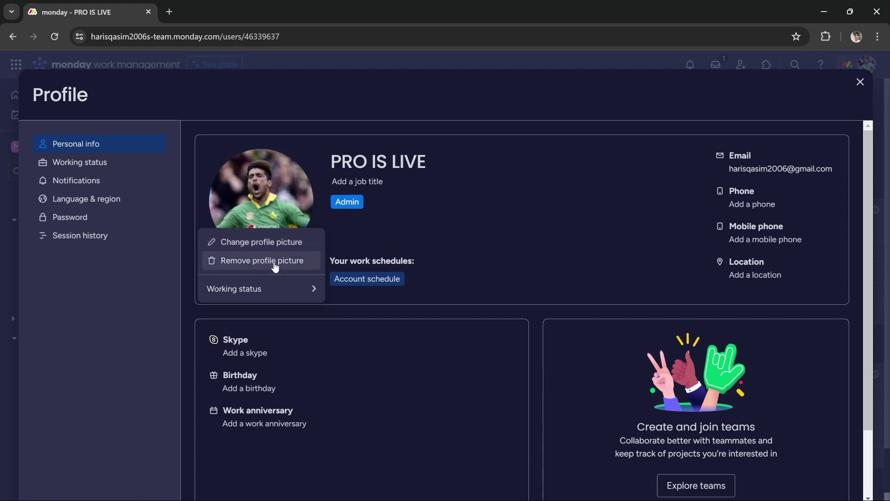
click(249, 260)
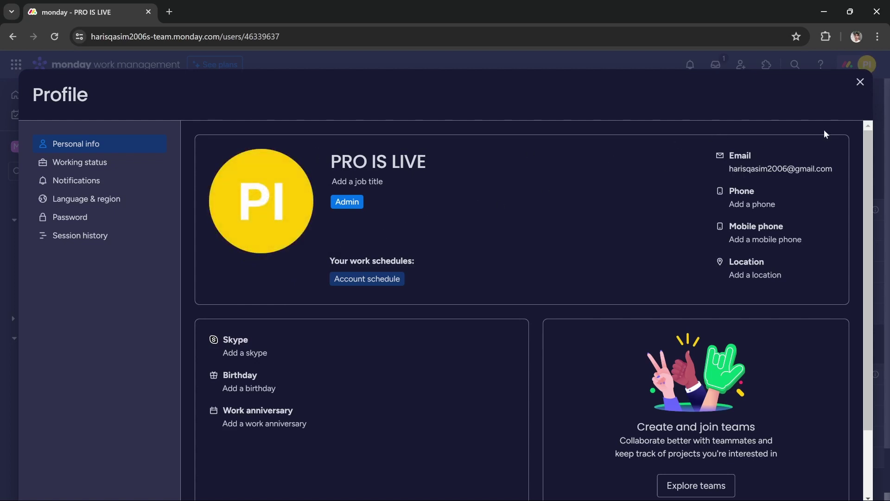
Pick the wallpaper JPG from Downloads as the new profile picture.
click(860, 82)
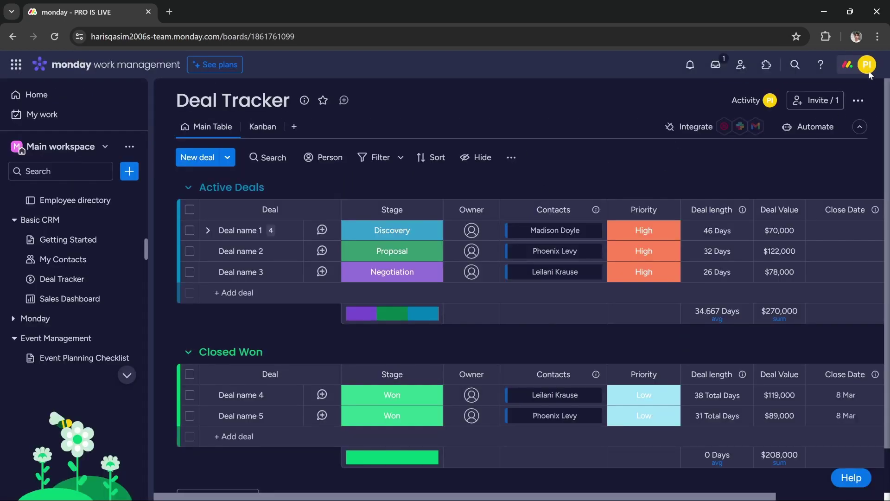
click(856, 69)
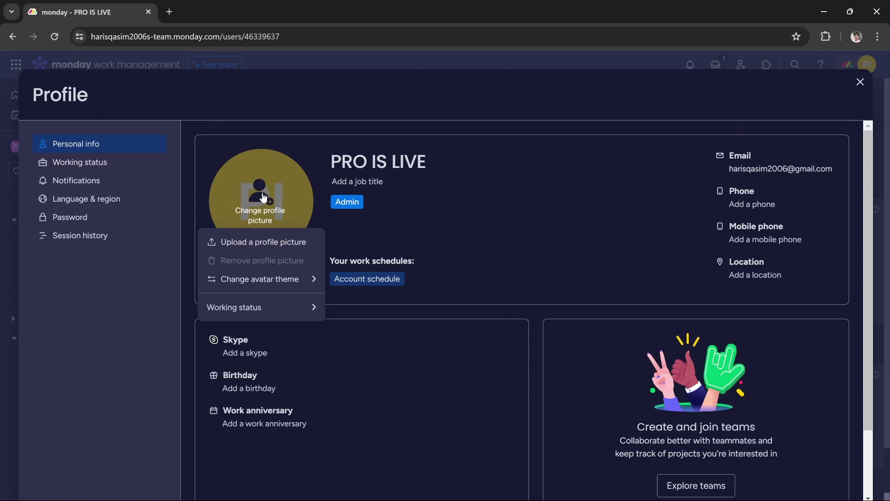
click(260, 242)
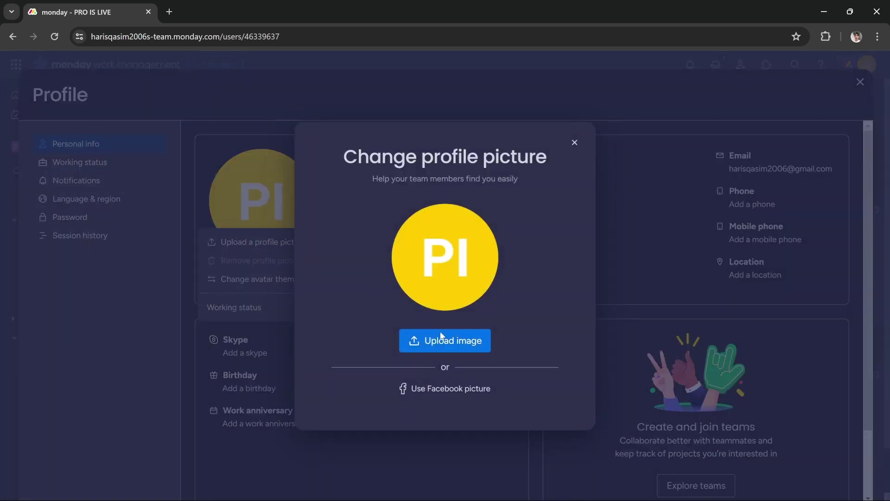
click(447, 344)
click(202, 202)
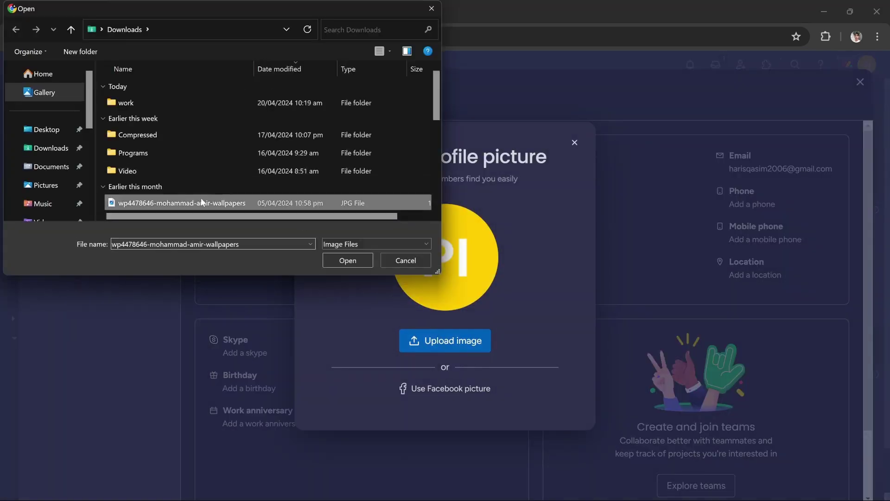
click(336, 258)
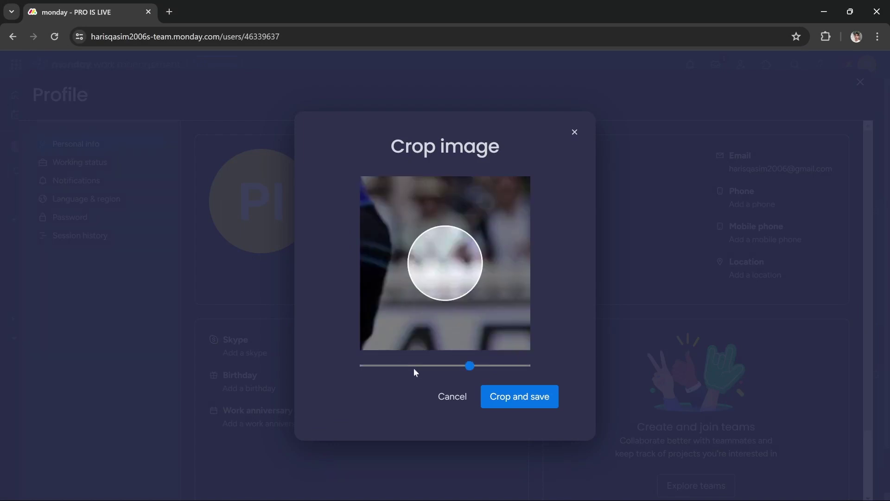
Zoom out, centre the green-shirted player, save the crop, and close the profile.
mouse_move(466, 367)
mouse_down()
mouse_move(324, 357)
mouse_move(391, 359)
mouse_up()
mouse_move(445, 272)
mouse_down()
mouse_move(369, 293)
mouse_move(367, 328)
mouse_move(381, 334)
mouse_up()
click(527, 403)
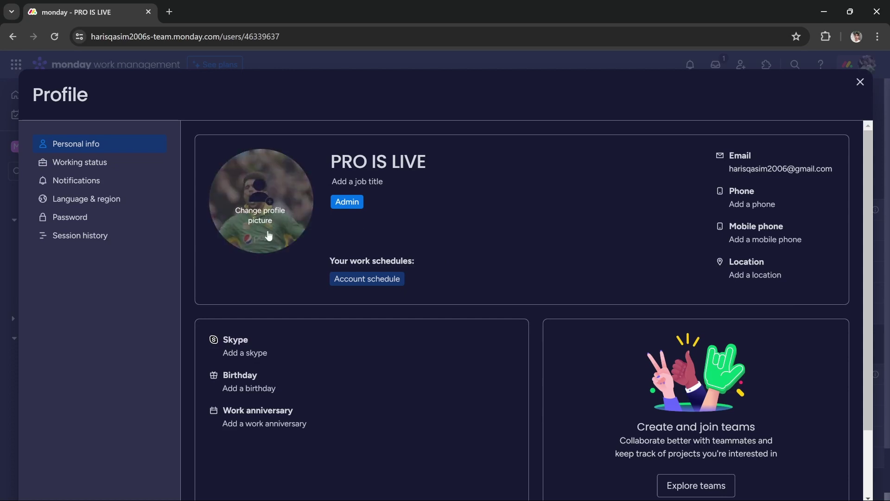
click(860, 82)
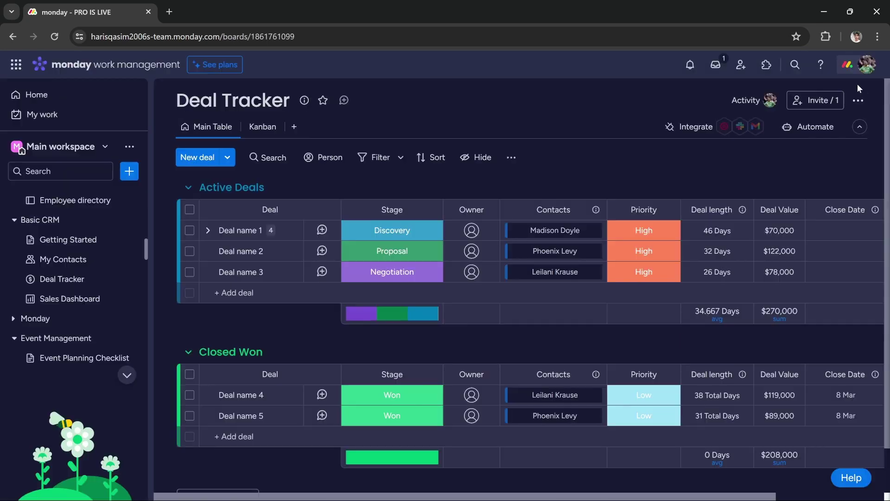